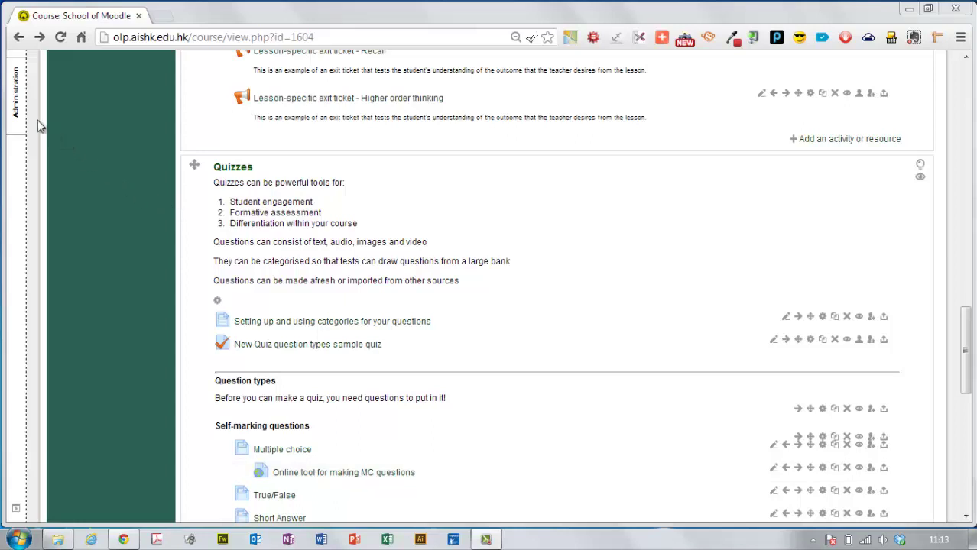
# - Start a new Numerical question in the course's question bank
pyautogui.moveTo(17, 110)
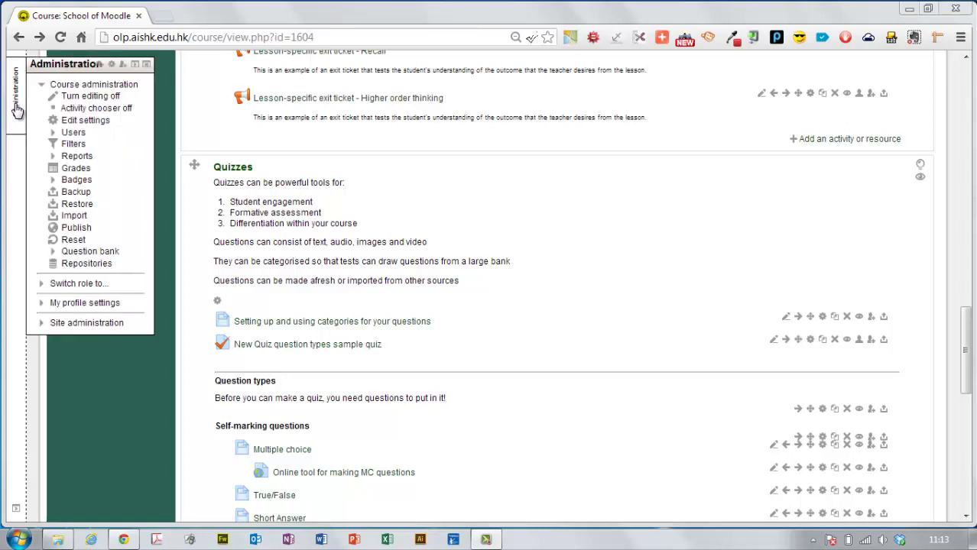
pyautogui.click(53, 252)
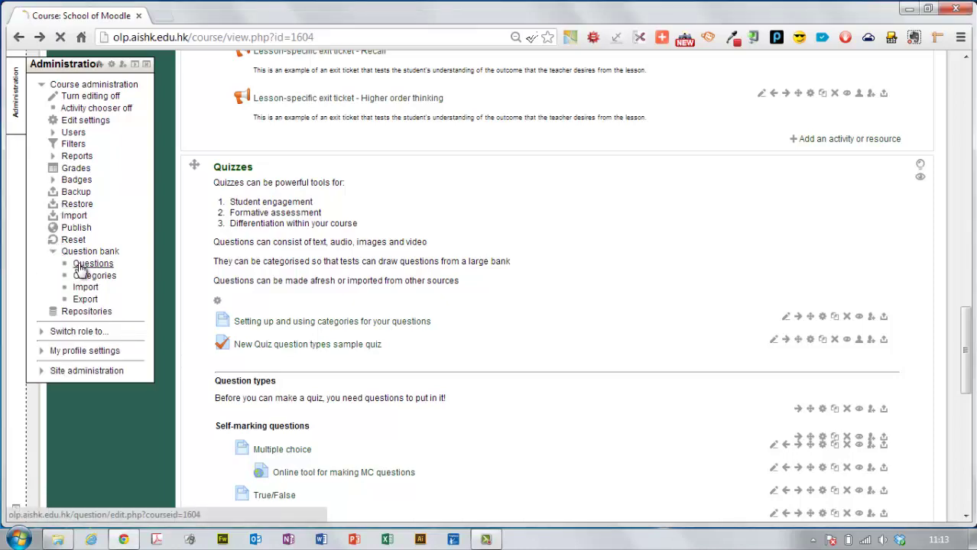
pyautogui.click(81, 267)
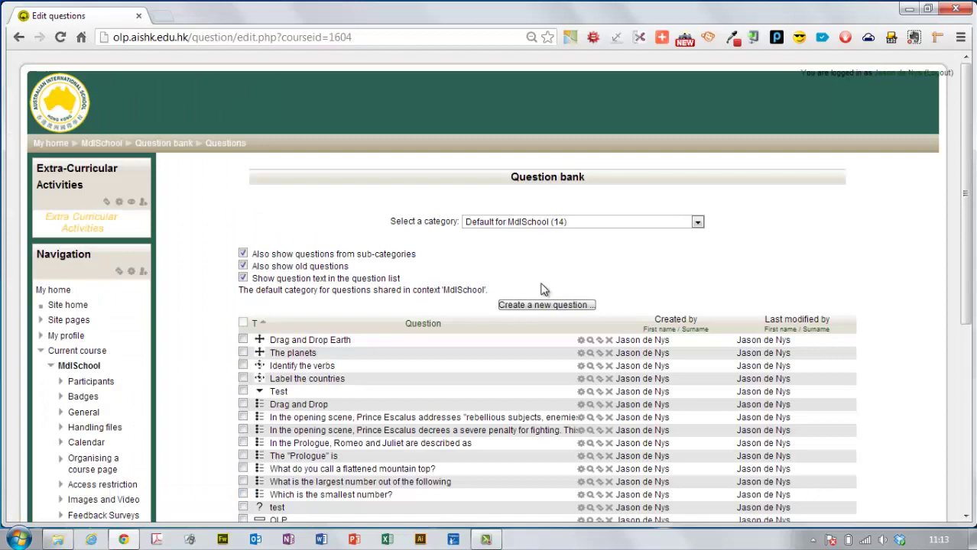
pyautogui.click(572, 308)
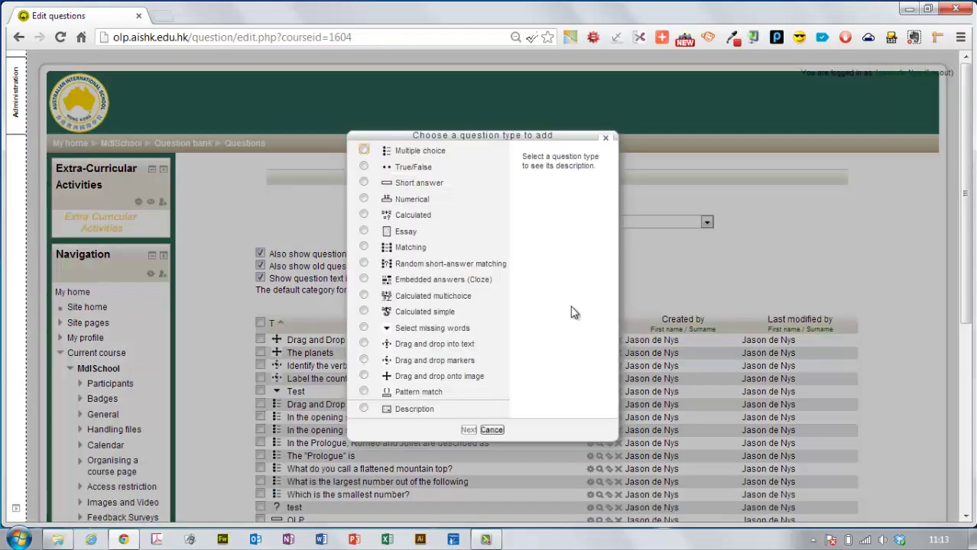
pyautogui.click(363, 200)
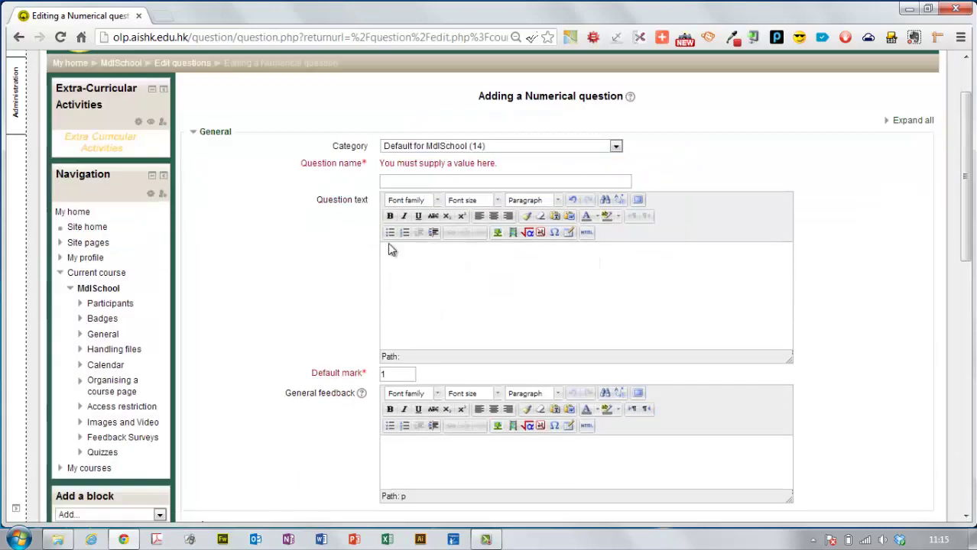
# - Enter "If you use 3kW per day for a year, how much energy would you use?" as question text and copy it into the question name
pyautogui.click(523, 299)
pyautogui.write('If you use 3kW per day for a')
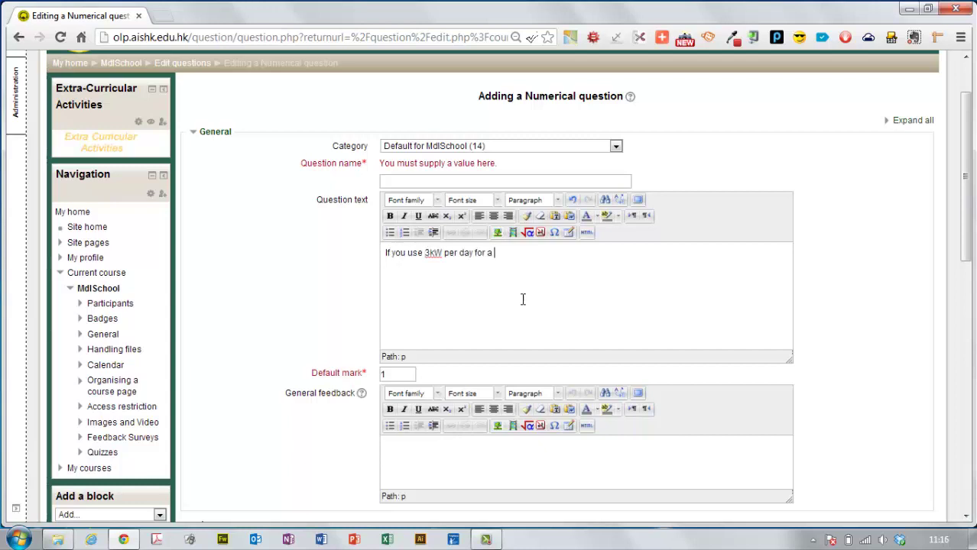
pyautogui.write(' year, how much energy would you use?')
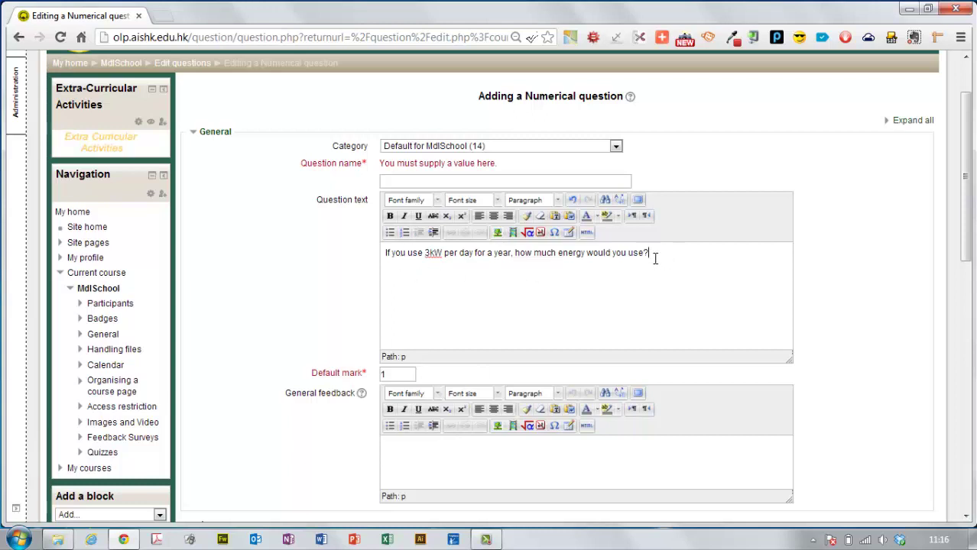
pyautogui.moveTo(656, 259); pyautogui.dragTo(386, 264)
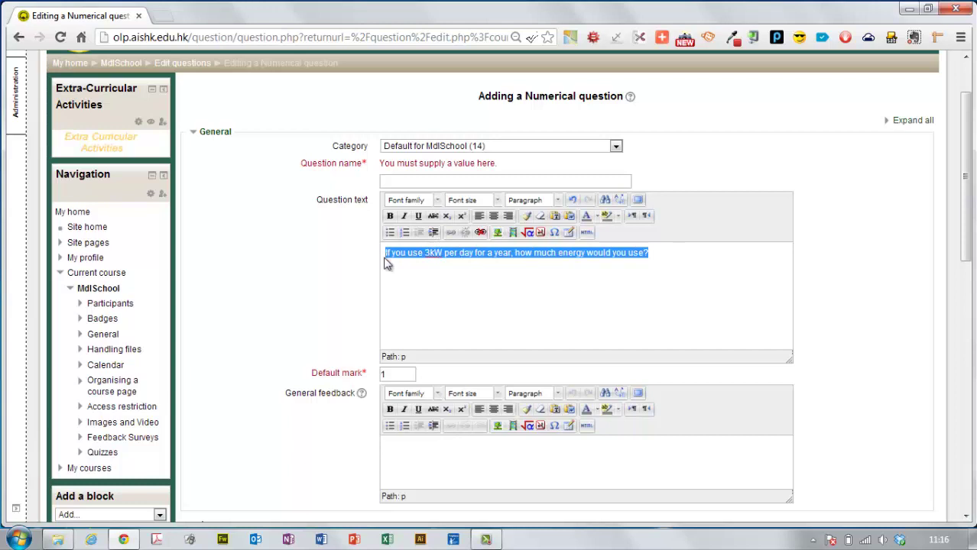
pyautogui.hotkey('ctrl', 'c')
pyautogui.click(399, 182)
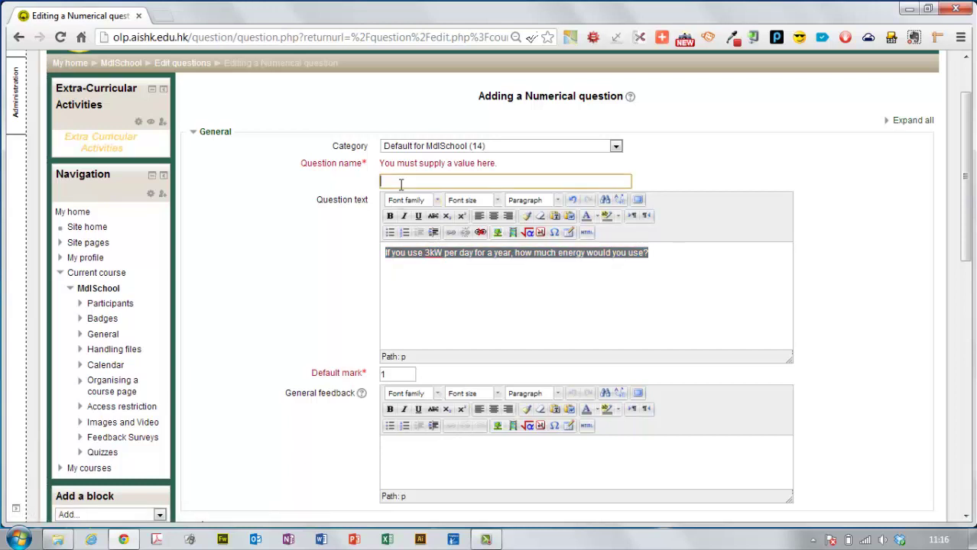
pyautogui.hotkey('ctrl', 'v')
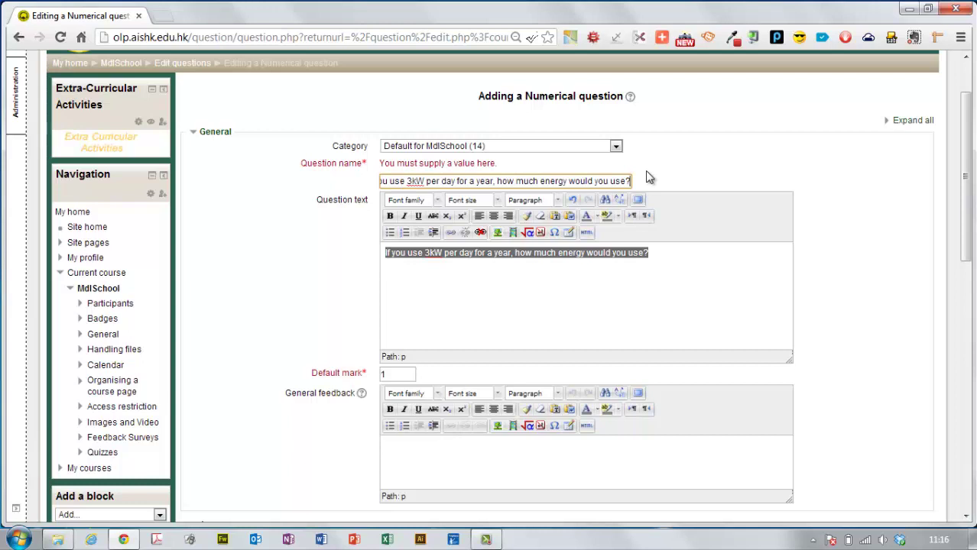
pyautogui.click(616, 147)
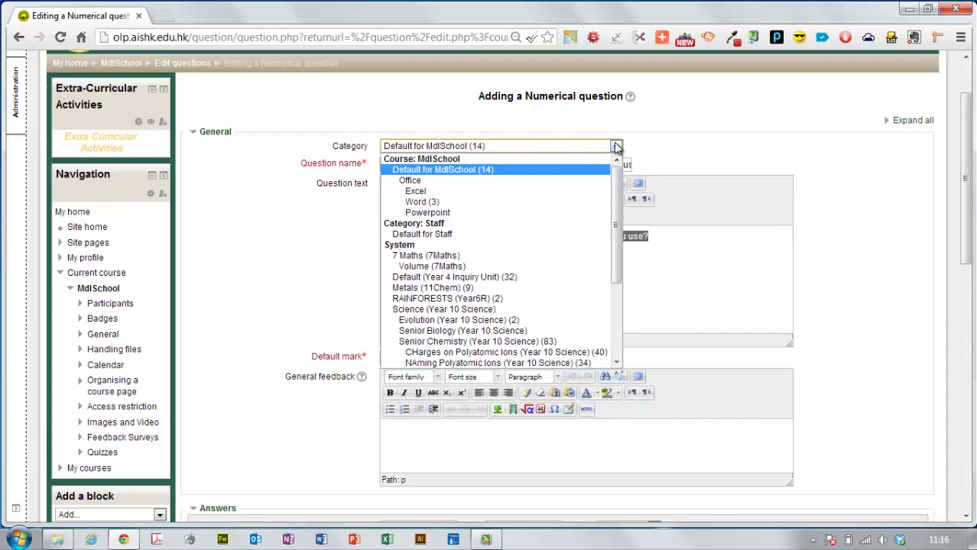
pyautogui.click(617, 148)
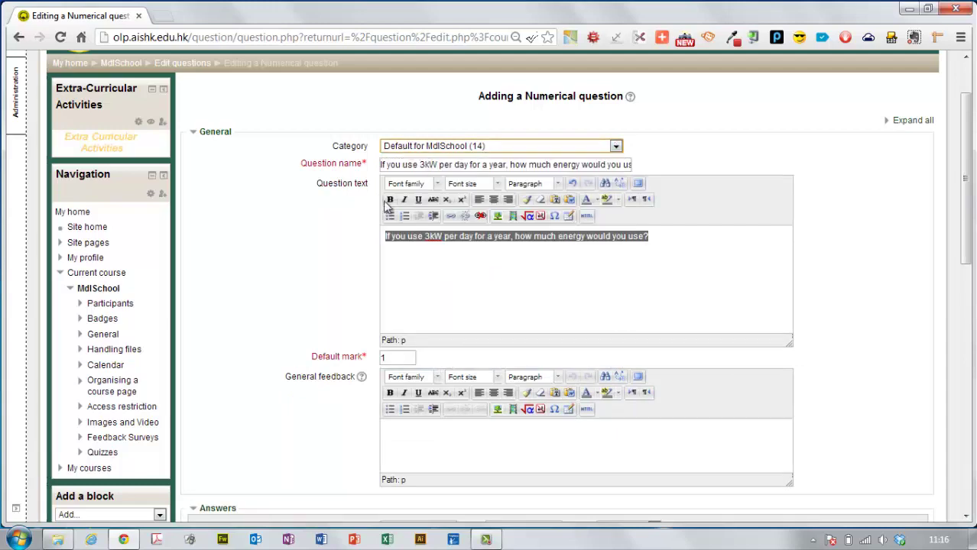
# - Enter 1125 as the value of Answer 1
pyautogui.scroll(-3, 327, 233)
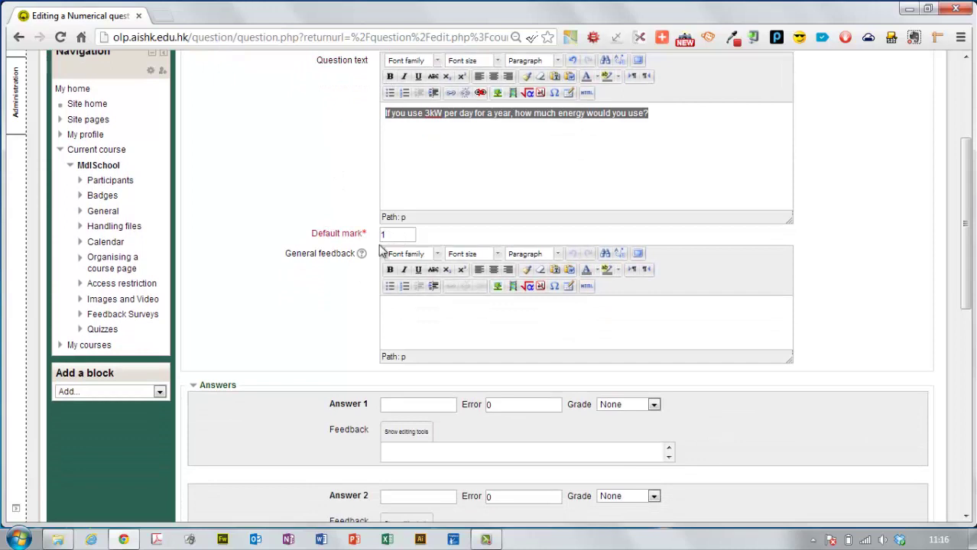
pyautogui.scroll(-1, 345, 267)
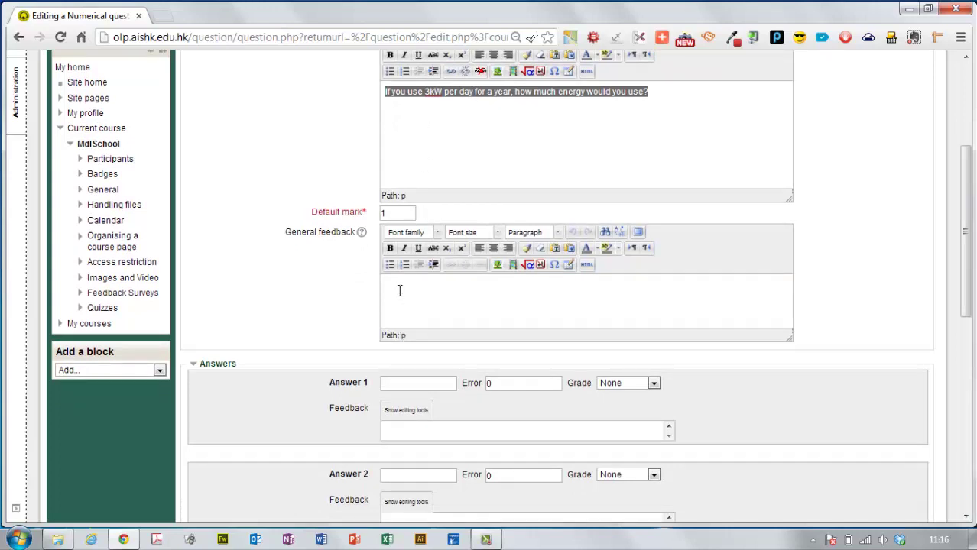
pyautogui.scroll(-3, 314, 256)
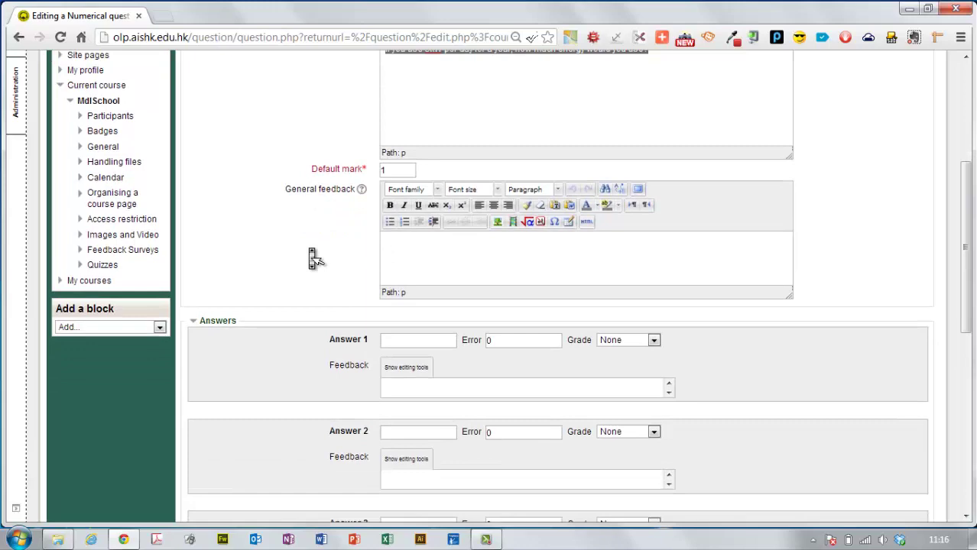
pyautogui.click(425, 287)
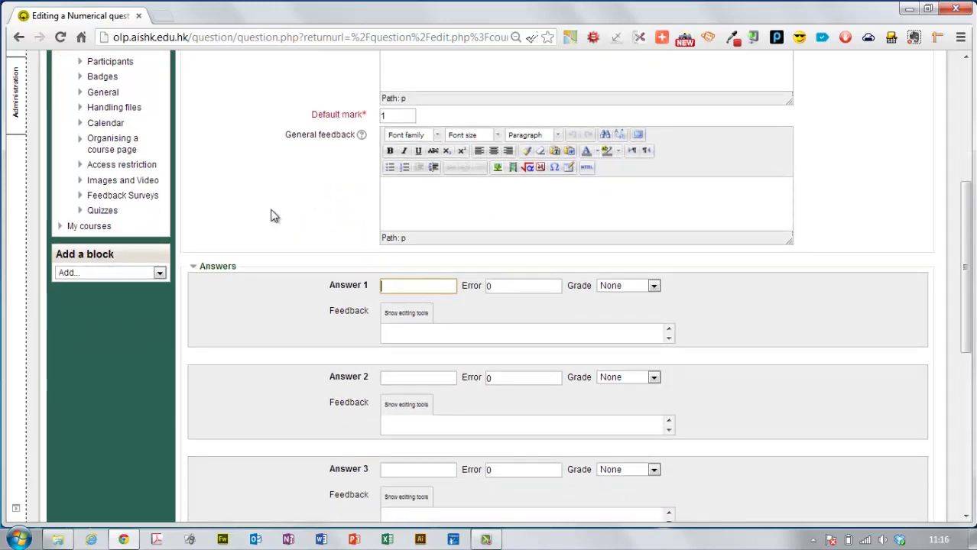
pyautogui.scroll(3, 275, 219)
pyautogui.scroll(3, 276, 220)
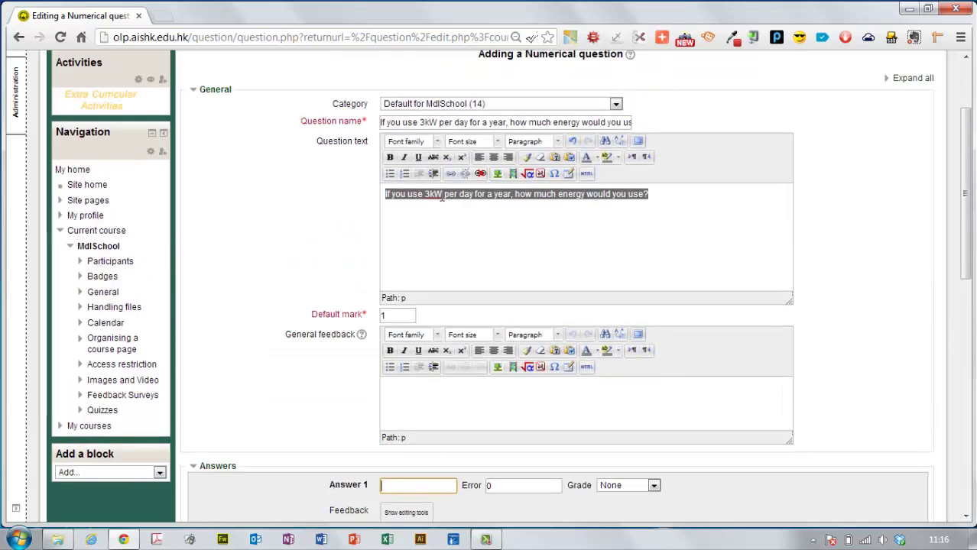
pyautogui.scroll(-3, 304, 270)
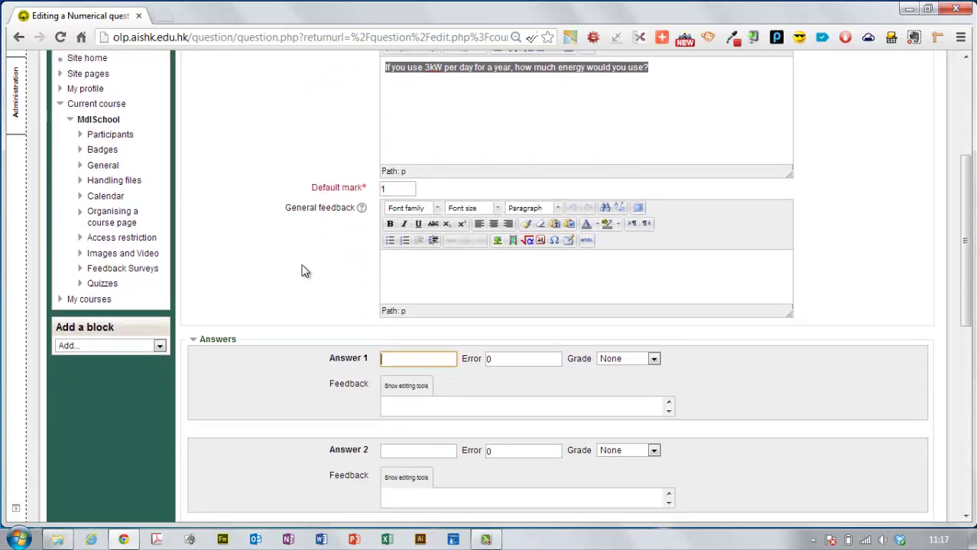
pyautogui.write('1125')
# - Try an accepted error of 5 for Answer 1 and reset it to 0
pyautogui.click(495, 360)
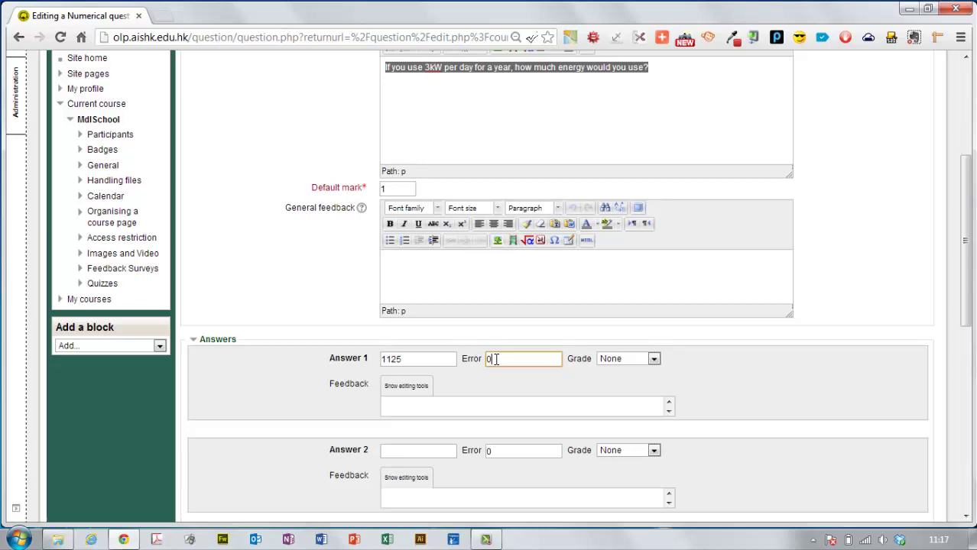
pyautogui.write('5')
pyautogui.write('0')
# - Set the grade of Answer 1 to 100% and enter "Yay" as its feedback
pyautogui.click(653, 360)
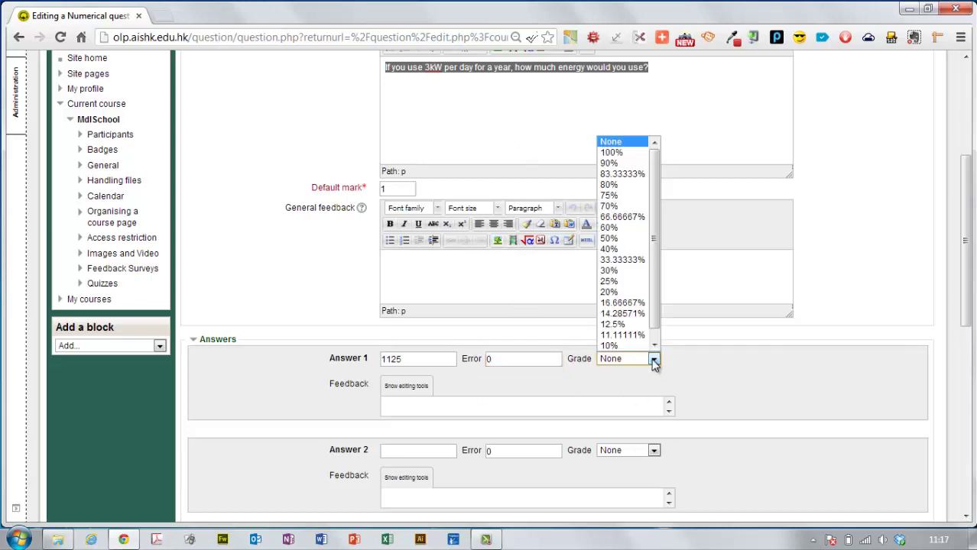
pyautogui.click(620, 152)
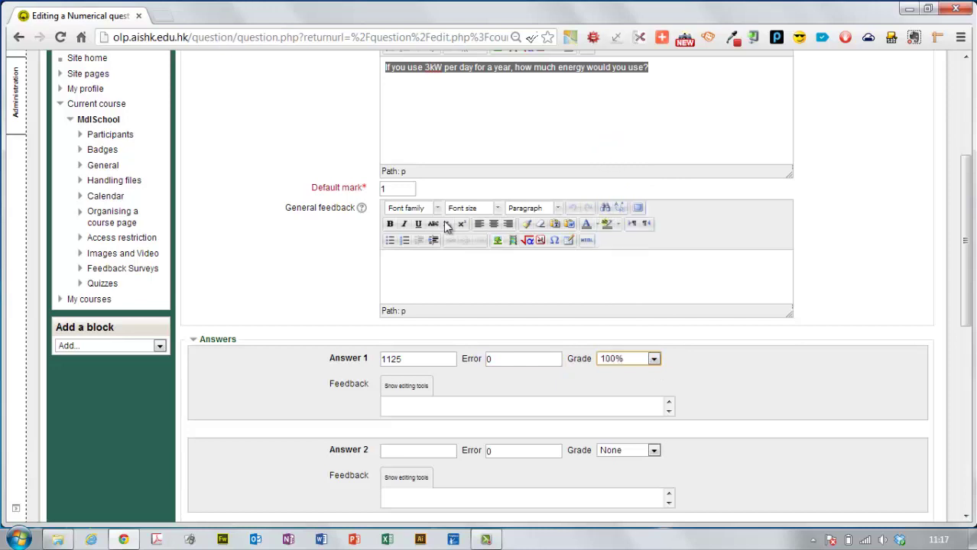
pyautogui.scroll(-2, 279, 374)
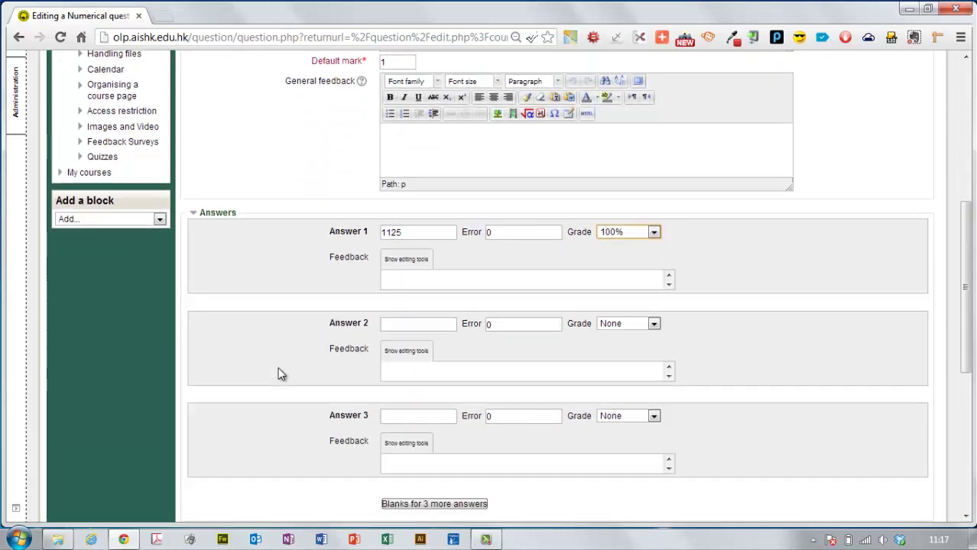
pyautogui.click(395, 278)
pyautogui.write('Yay')
# - Make Answer 2 a catch-all with the * wildcard and give it the feedback "You need to multiply 3 by 365days"
pyautogui.scroll(-1, 273, 309)
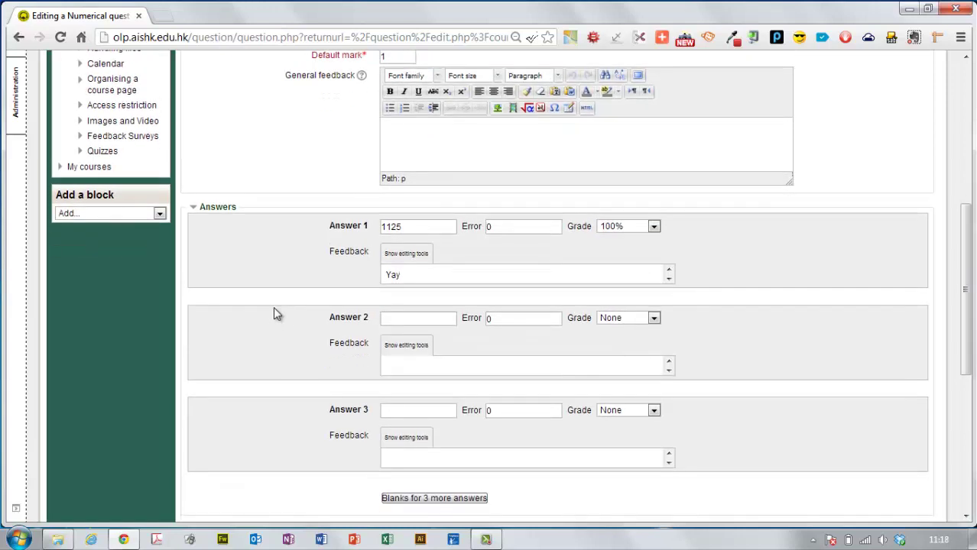
pyautogui.scroll(-1, 276, 314)
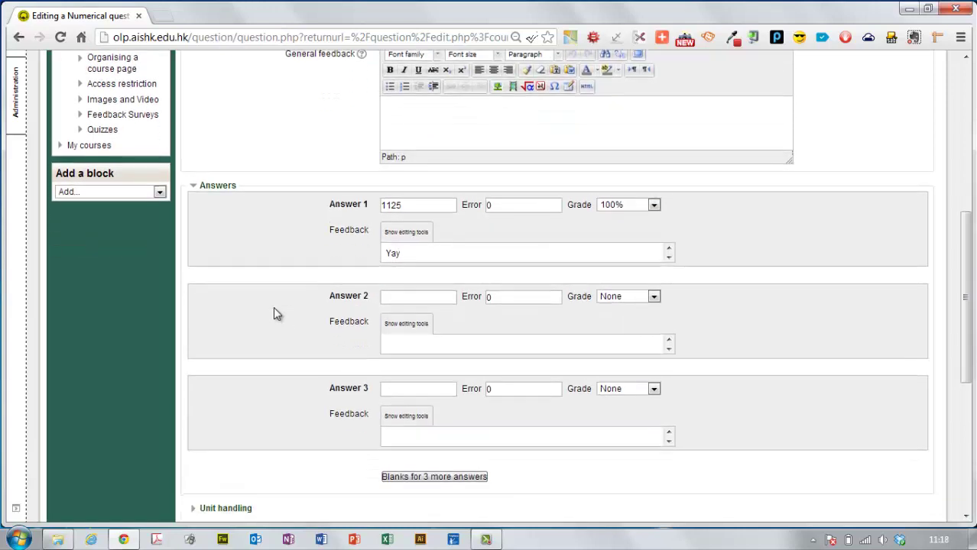
pyautogui.click(406, 298)
pyautogui.click(395, 344)
pyautogui.write('You need to multiply 3 by 365')
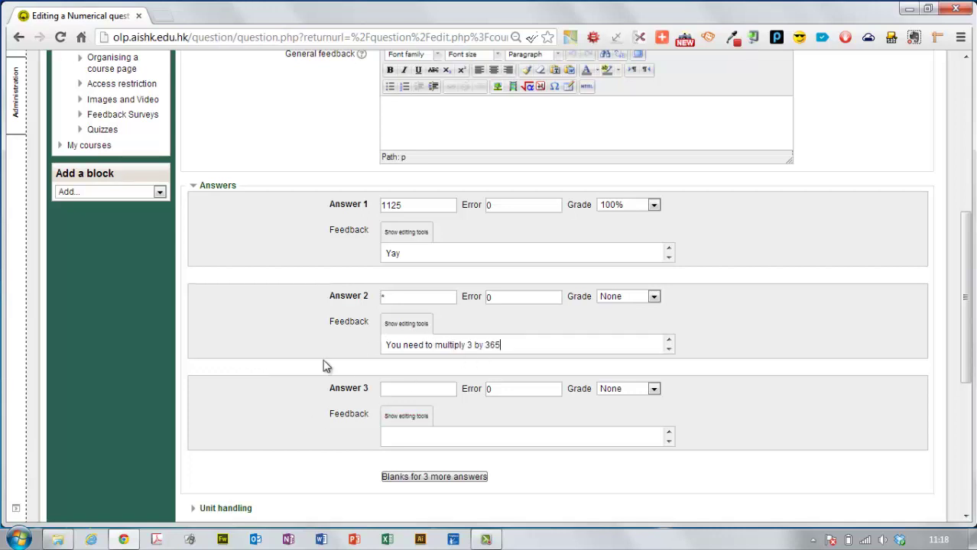
pyautogui.write('days')
# - Set the question's unit handling to "The unit must be given, and will be graded."
pyautogui.scroll(-1, 299, 293)
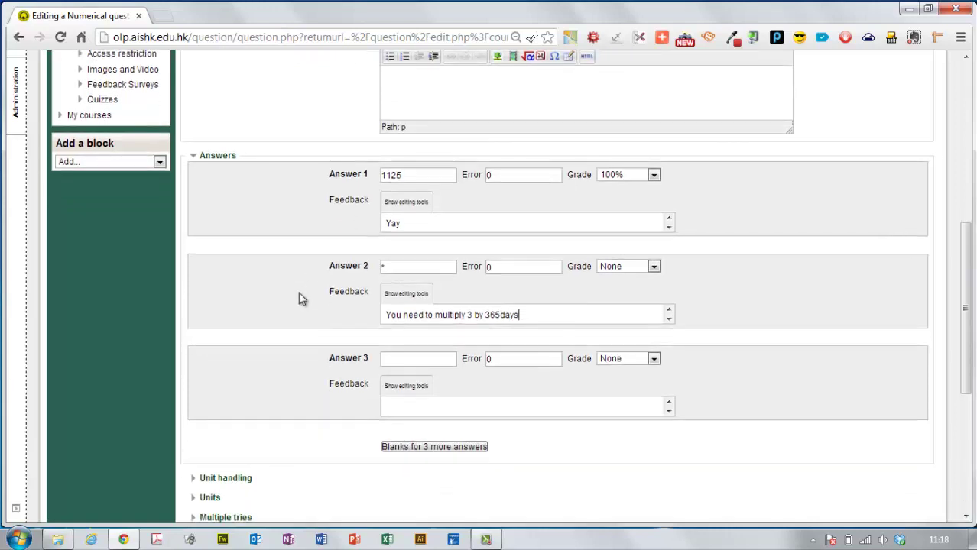
pyautogui.scroll(-1, 299, 294)
pyautogui.scroll(-2, 300, 297)
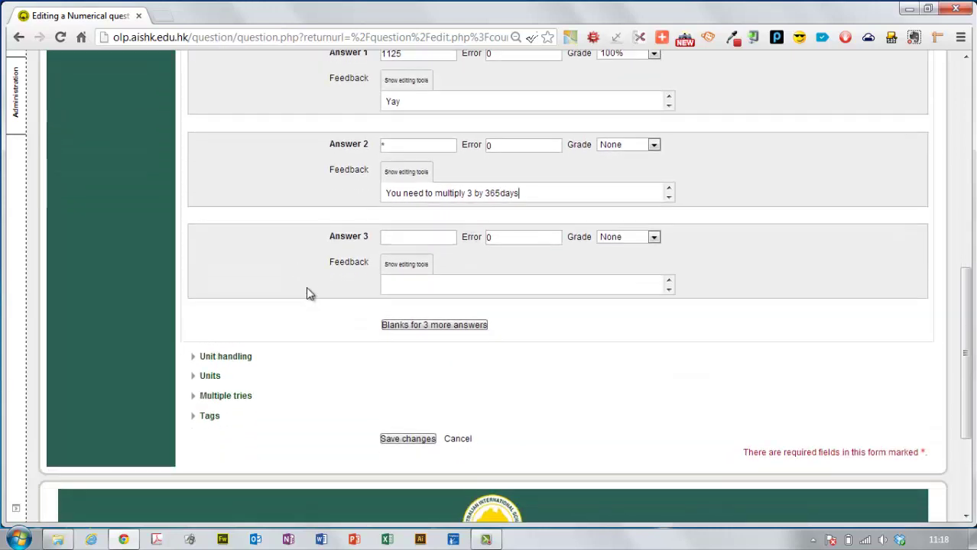
pyautogui.scroll(3, 343, 283)
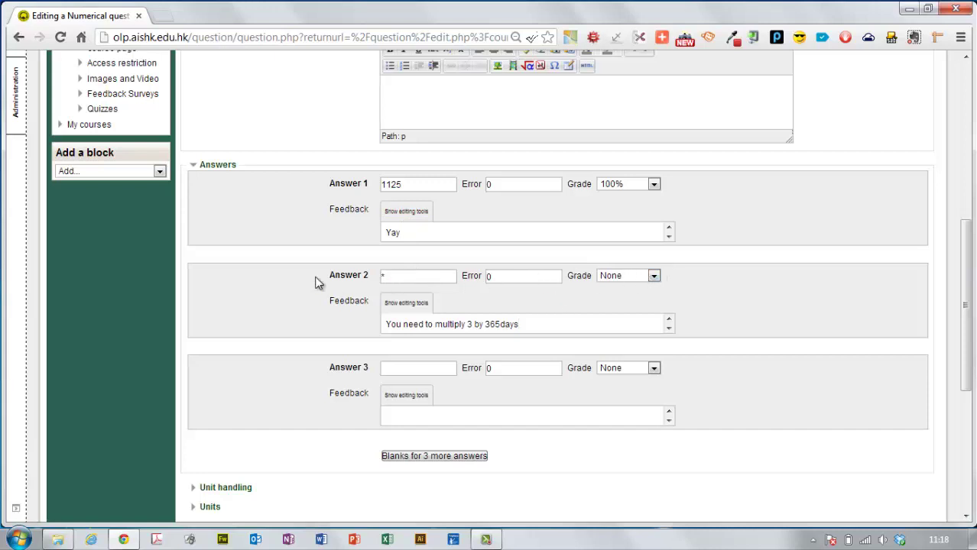
pyautogui.scroll(-3, 317, 283)
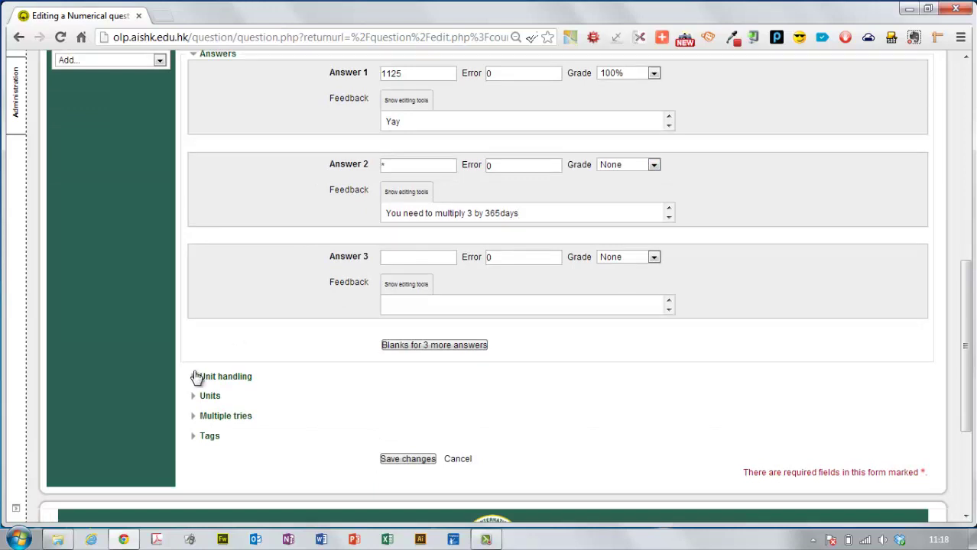
pyautogui.click(196, 377)
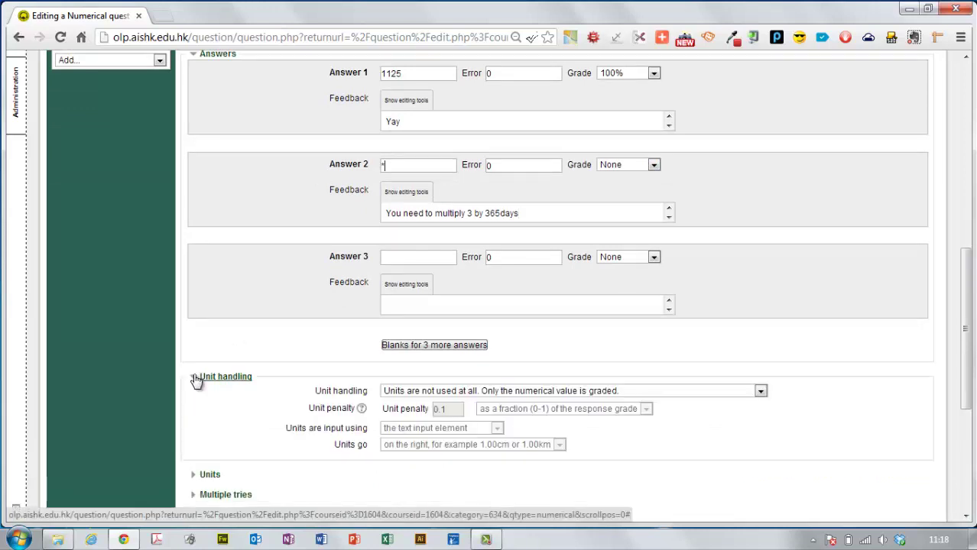
pyautogui.scroll(-1, 312, 326)
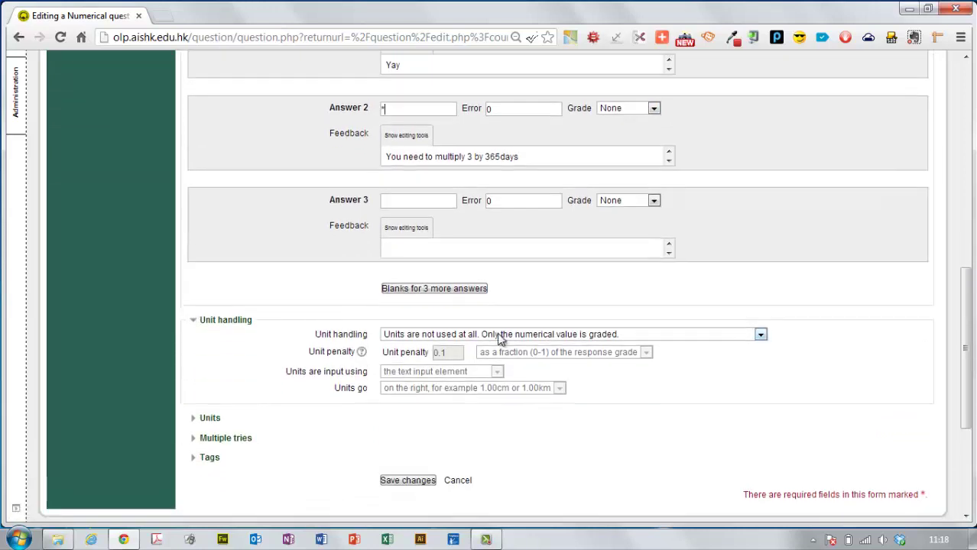
pyautogui.click(762, 337)
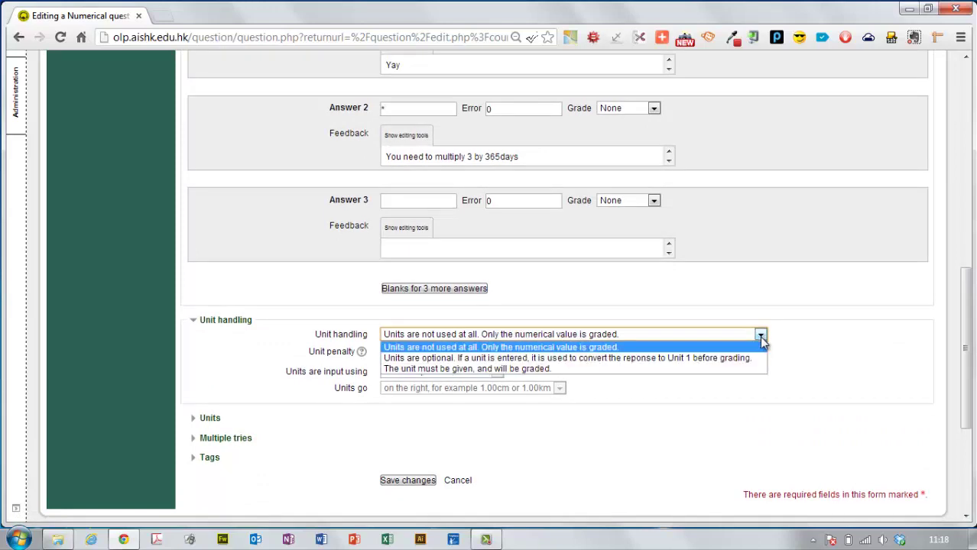
pyautogui.click(541, 370)
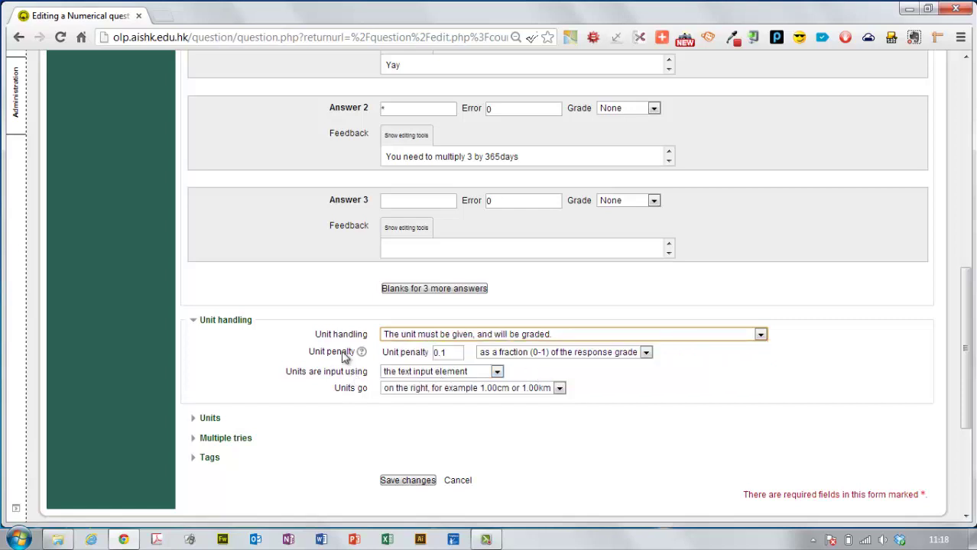
# - Set the unit penalty to 0.5 of the response grade
pyautogui.click(447, 355)
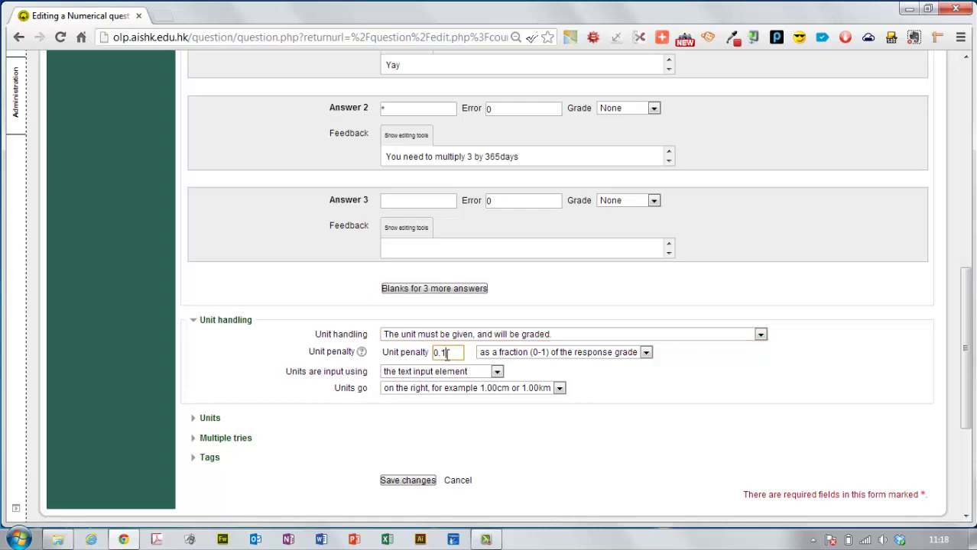
pyautogui.write('5')
pyautogui.scroll(-1, 623, 391)
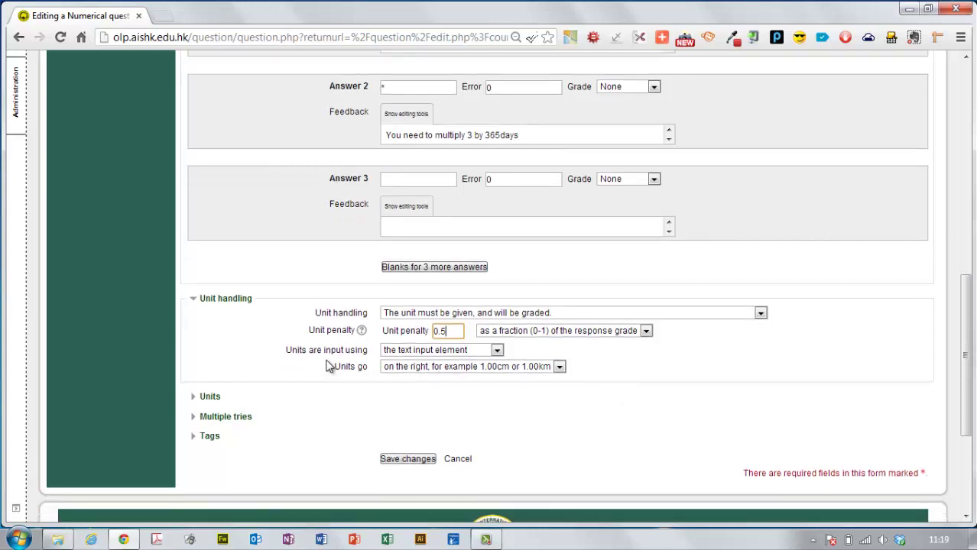
pyautogui.click(497, 350)
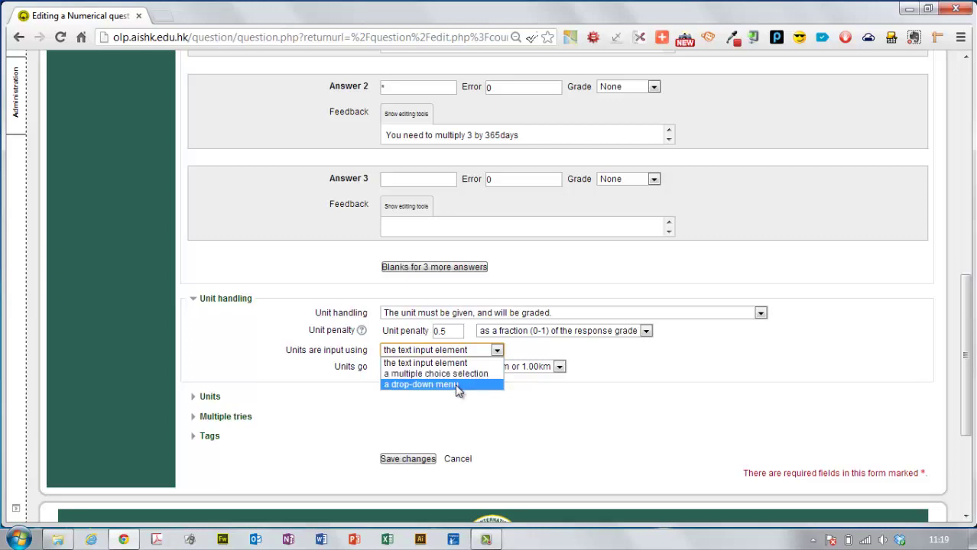
pyautogui.click(493, 350)
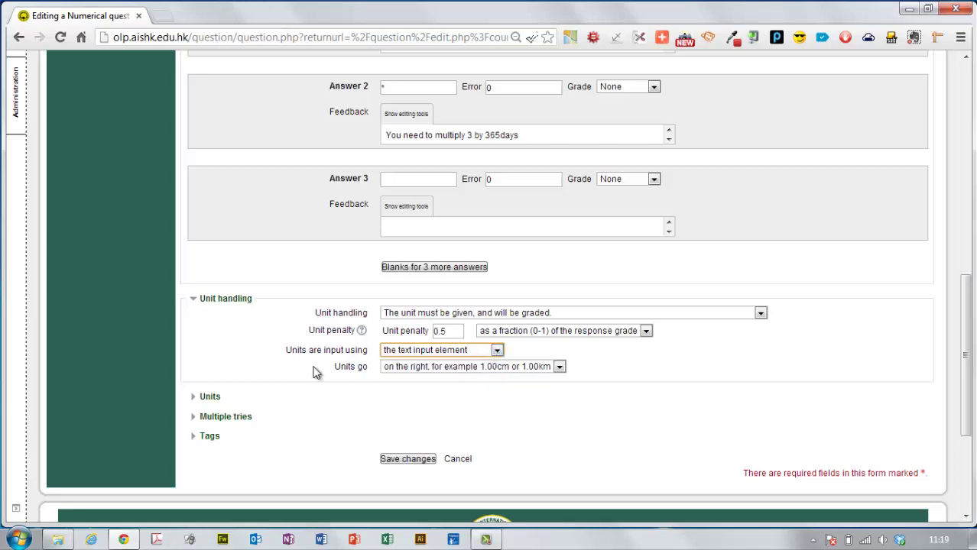
# - Define Unit 1 of the question as kW in the Units section
pyautogui.click(194, 399)
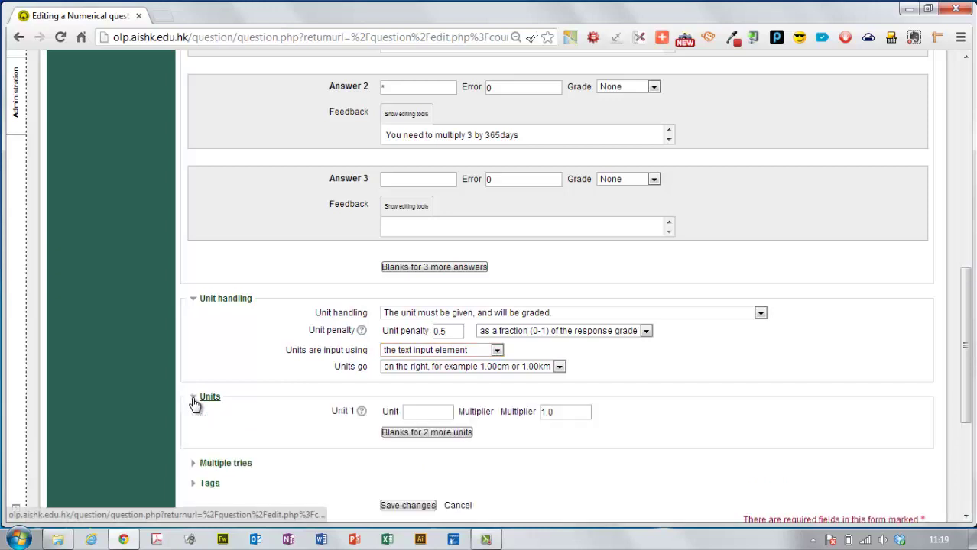
pyautogui.click(412, 412)
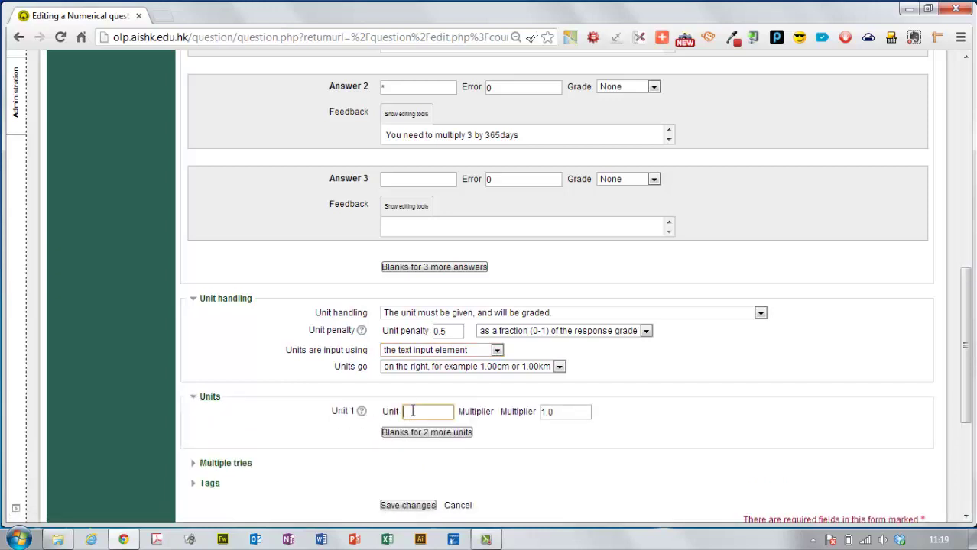
pyautogui.write('kW')
pyautogui.scroll(2, 590, 413)
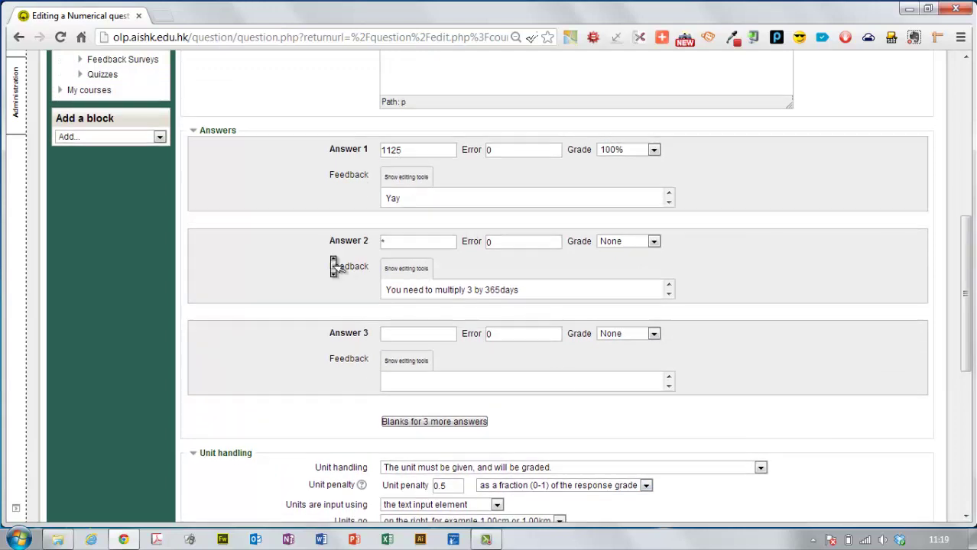
pyautogui.scroll(-1, 331, 263)
pyautogui.scroll(-1, 334, 264)
pyautogui.scroll(-1, 332, 263)
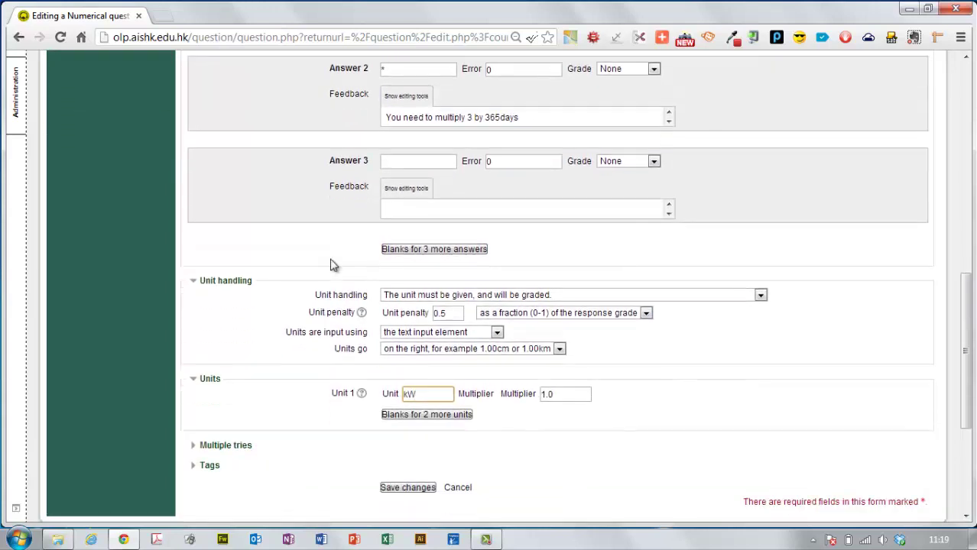
# - Add blanks for 2 more units and define Unit 2 as MW with a multiplier of 0.1
pyautogui.click(429, 419)
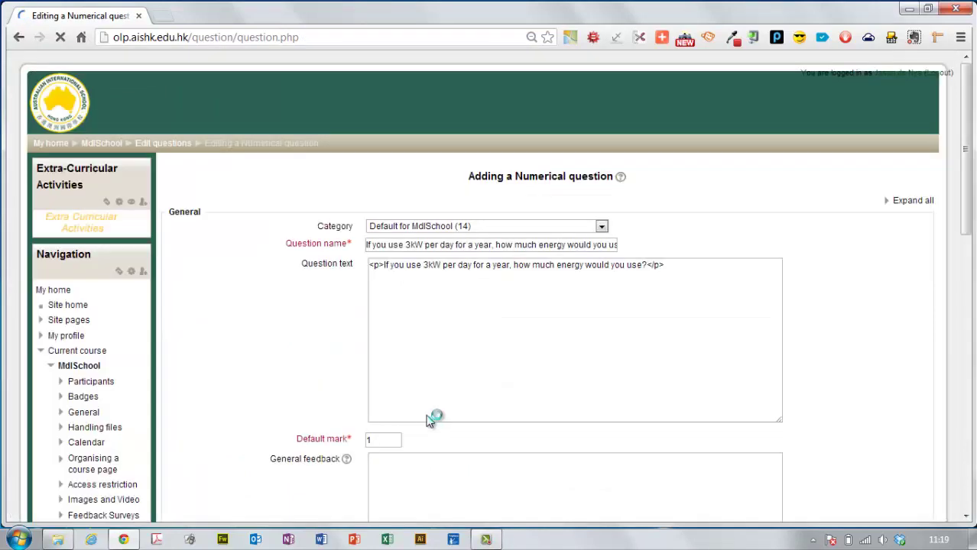
pyautogui.scroll(-2, 429, 426)
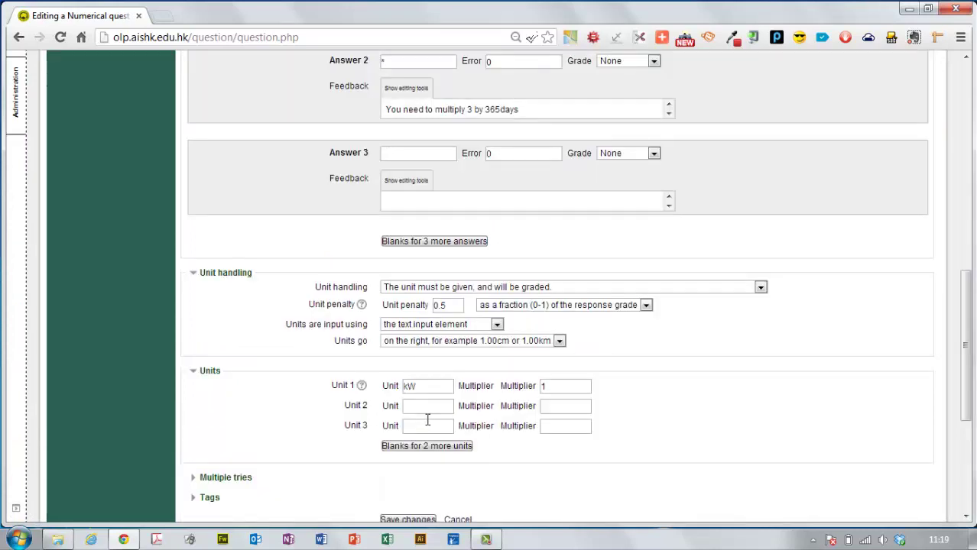
pyautogui.click(412, 407)
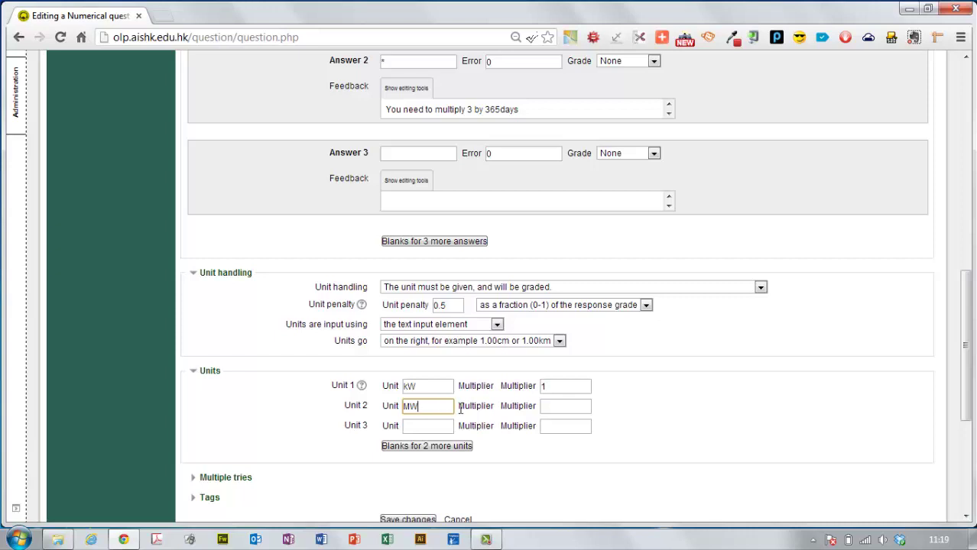
pyautogui.click(545, 406)
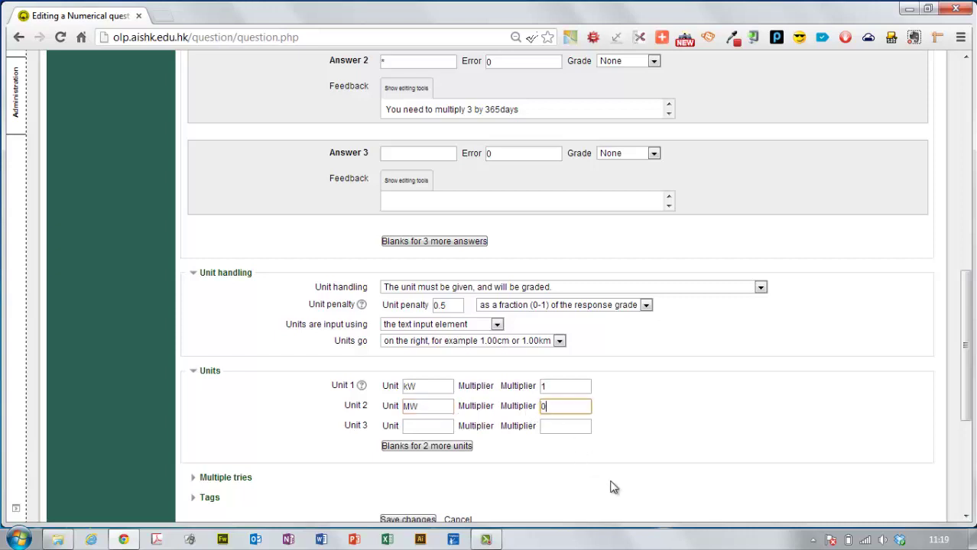
pyautogui.write('0.1')
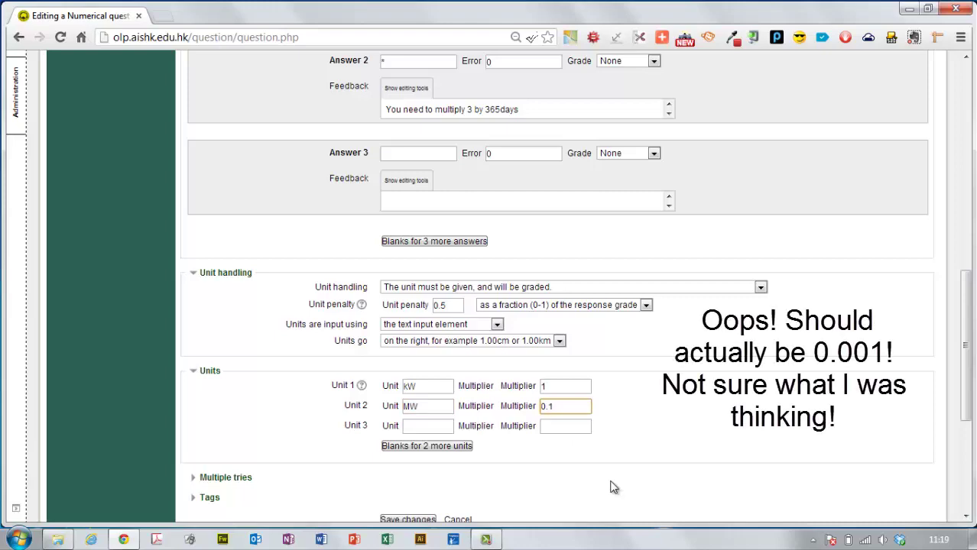
# - Review the answers and unit settings, and save the Numerical question to the question bank
pyautogui.scroll(4, 721, 416)
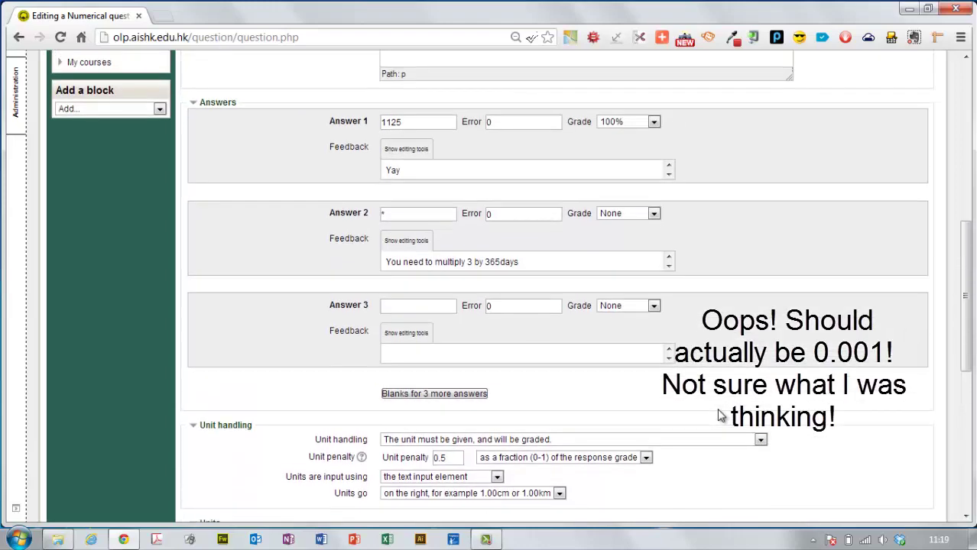
pyautogui.scroll(-5, 721, 417)
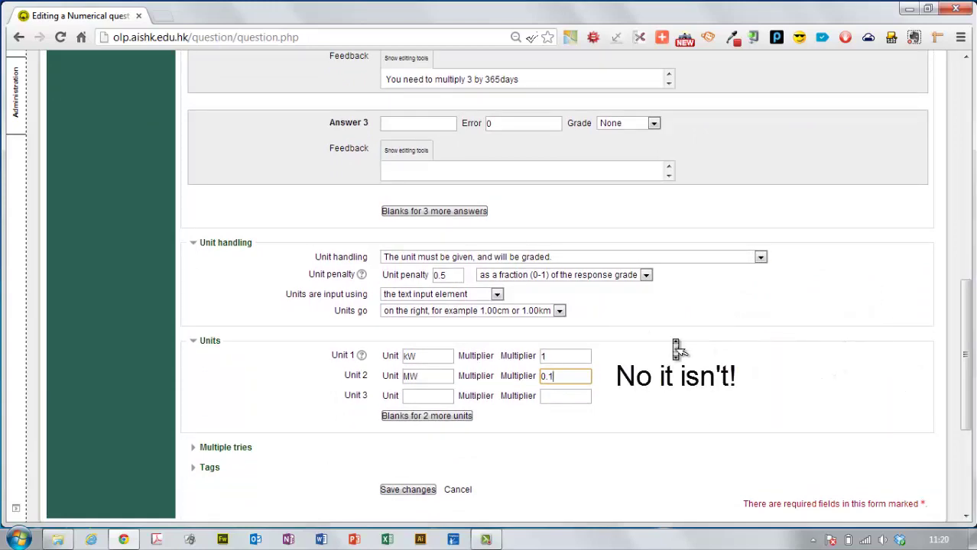
pyautogui.scroll(-1, 676, 349)
pyautogui.scroll(-5, 210, 256)
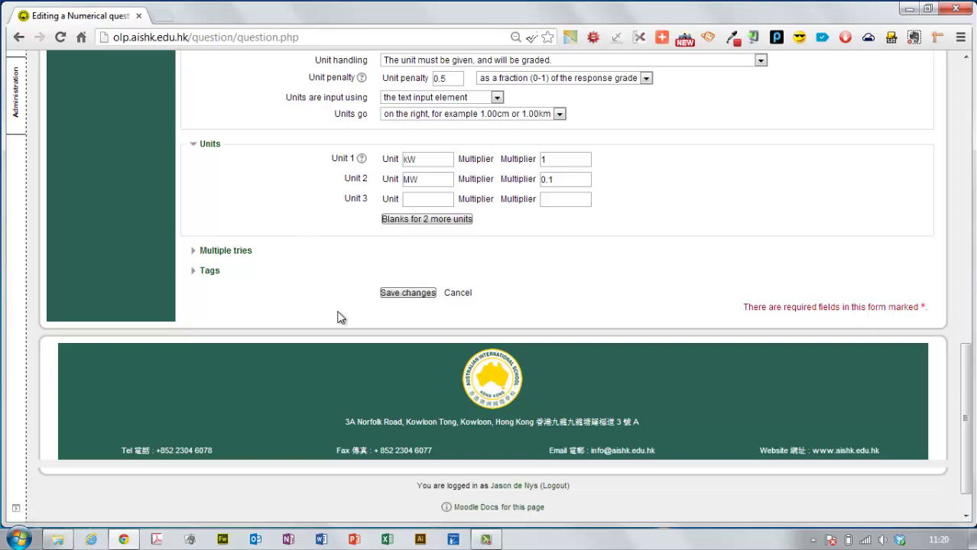
pyautogui.click(400, 296)
# - Preview the 3kW yearly energy question, submit the answer 1125mW to test the unit grading, and close the preview
pyautogui.scroll(-2, 466, 312)
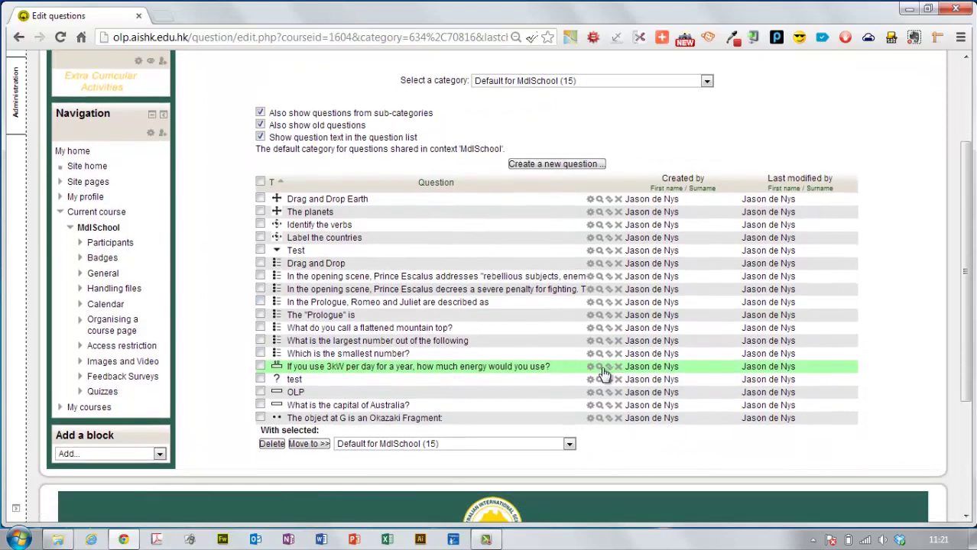
pyautogui.click(601, 368)
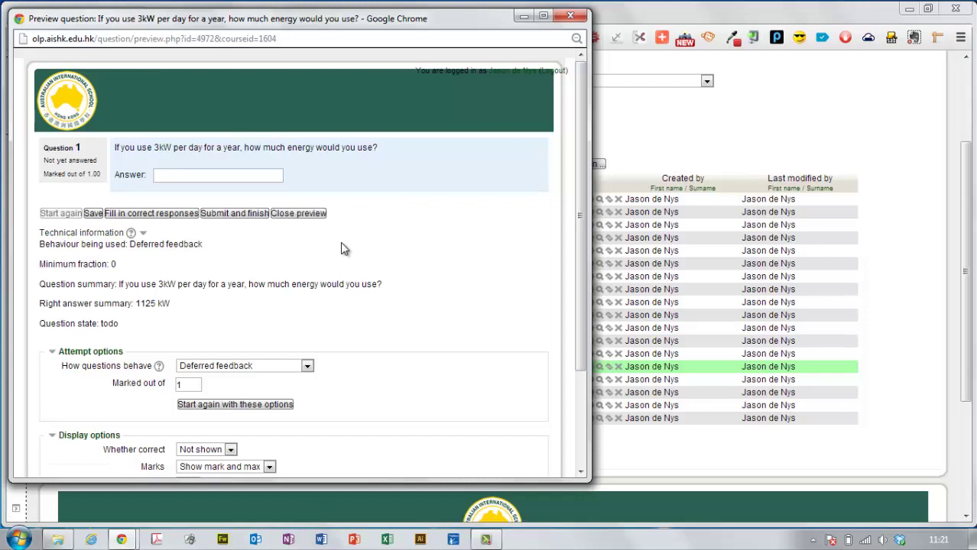
pyautogui.click(183, 175)
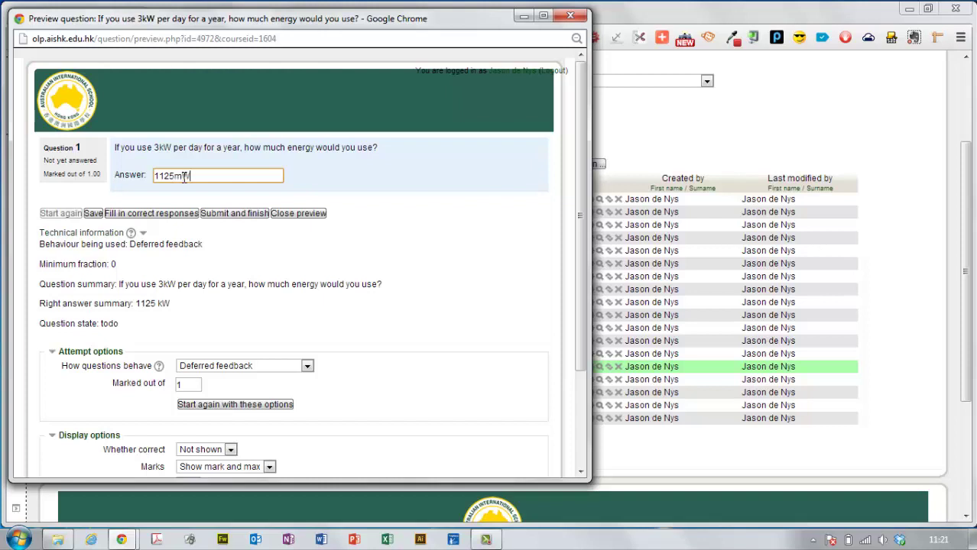
pyautogui.click(230, 214)
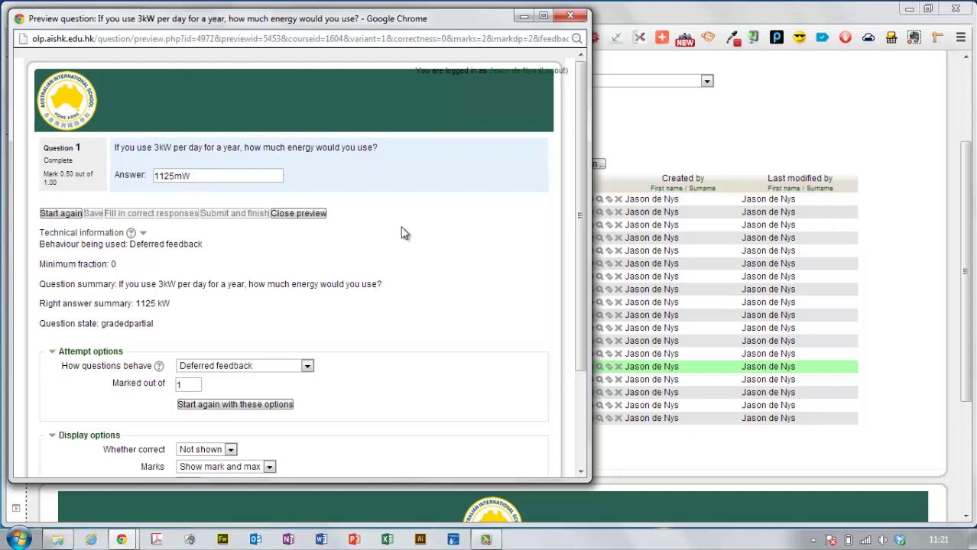
pyautogui.click(570, 16)
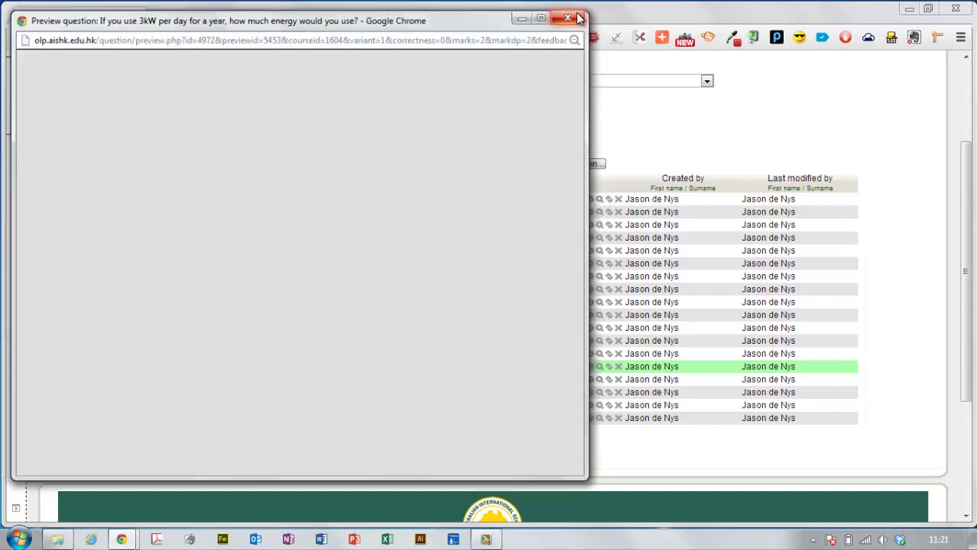